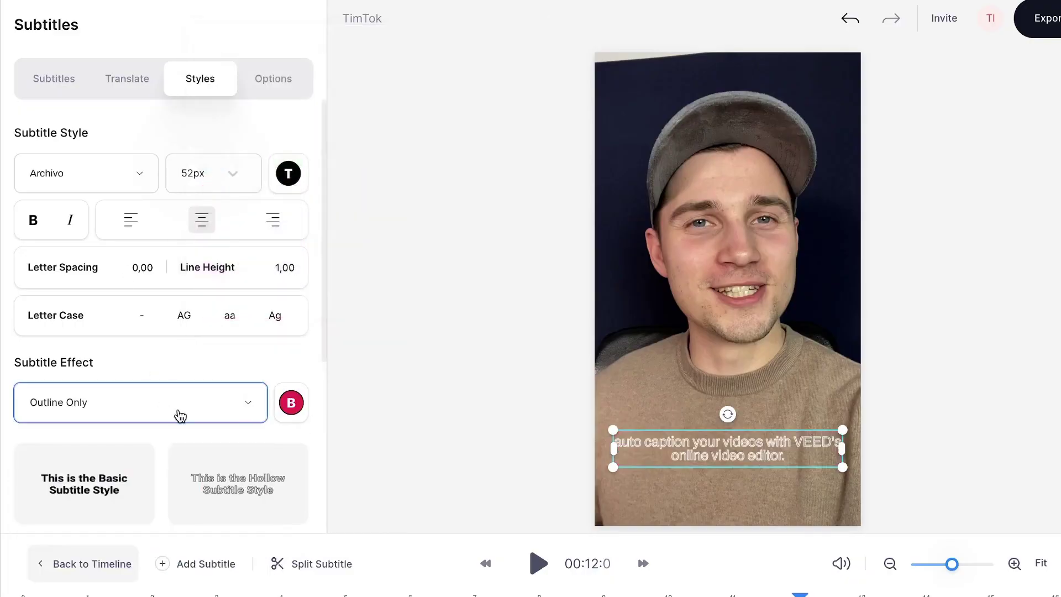
Set the subtitle block colour to pink, then paste 'I'm' into the next subtitle.
click(177, 414)
click(130, 495)
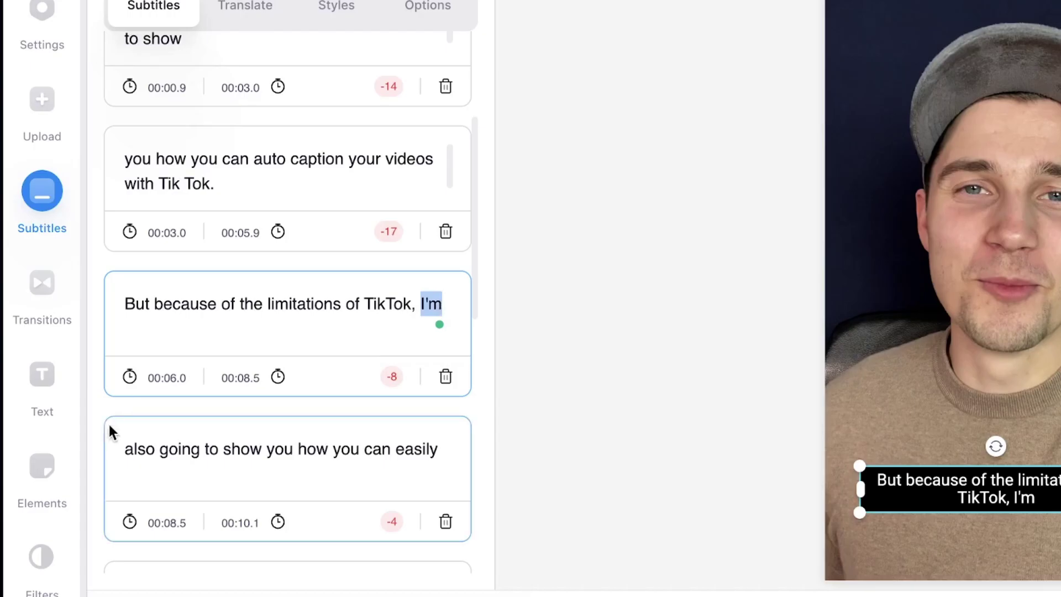
click(138, 438)
text(I'm)
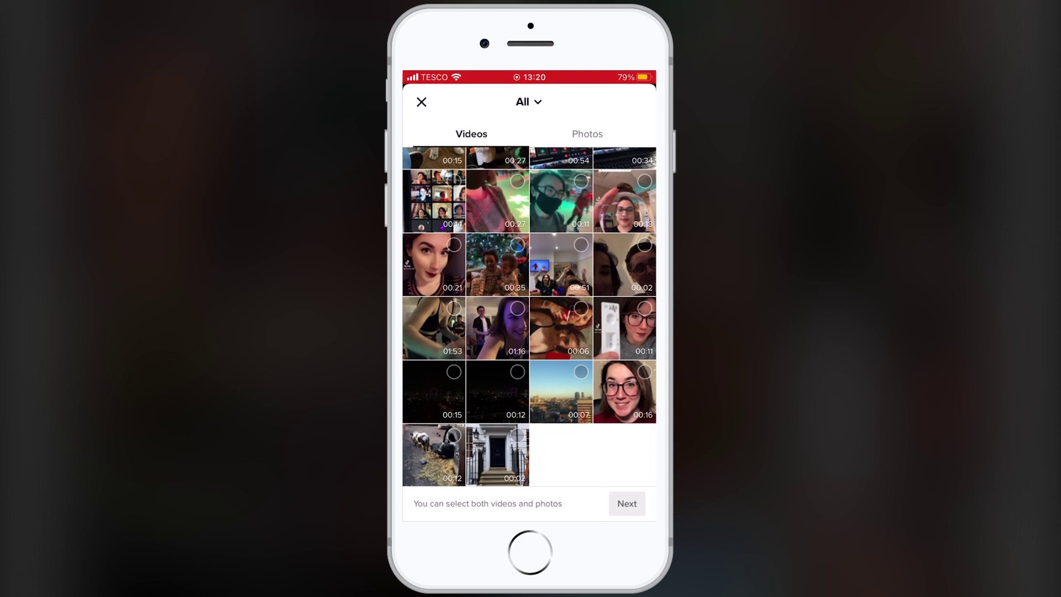
Pick the 16-second talking-head clip from the gallery and auto-generate its captions.
click(644, 371)
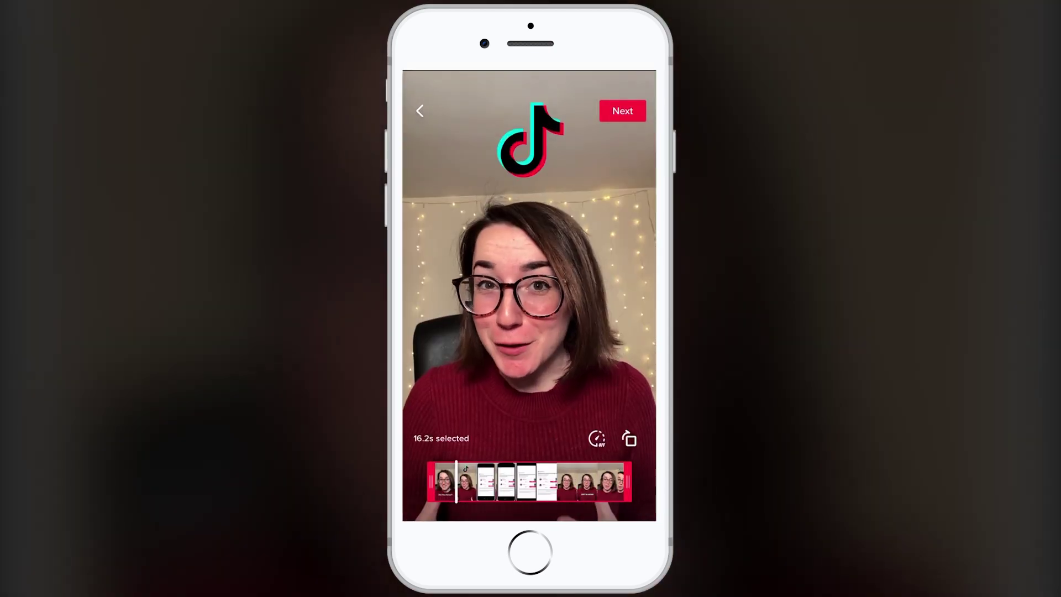
click(637, 239)
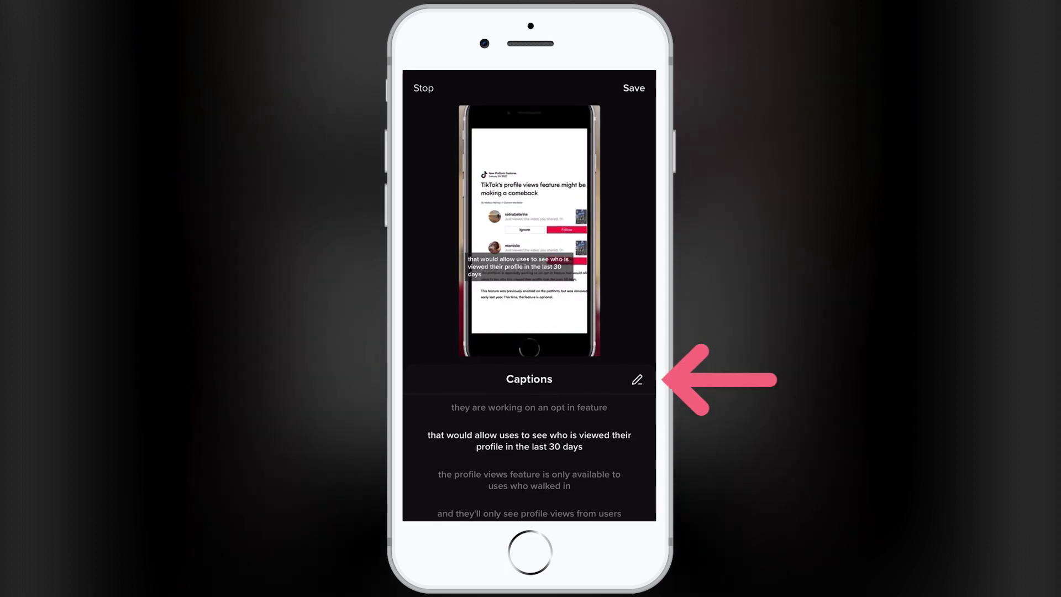
Correct the caption word 'uses' to 'users'.
click(637, 380)
click(529, 193)
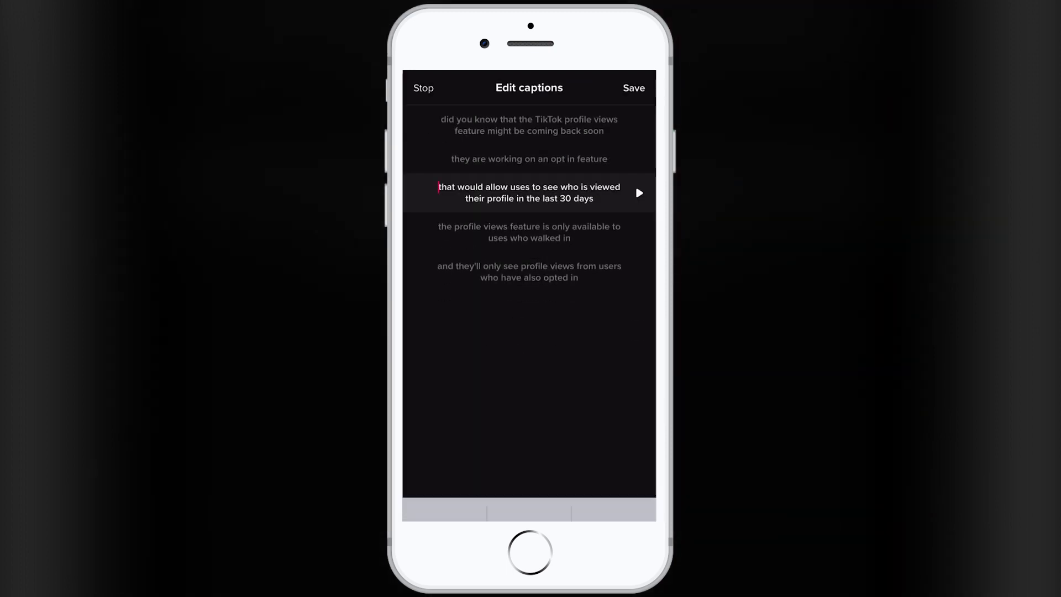
click(531, 187)
text(r)
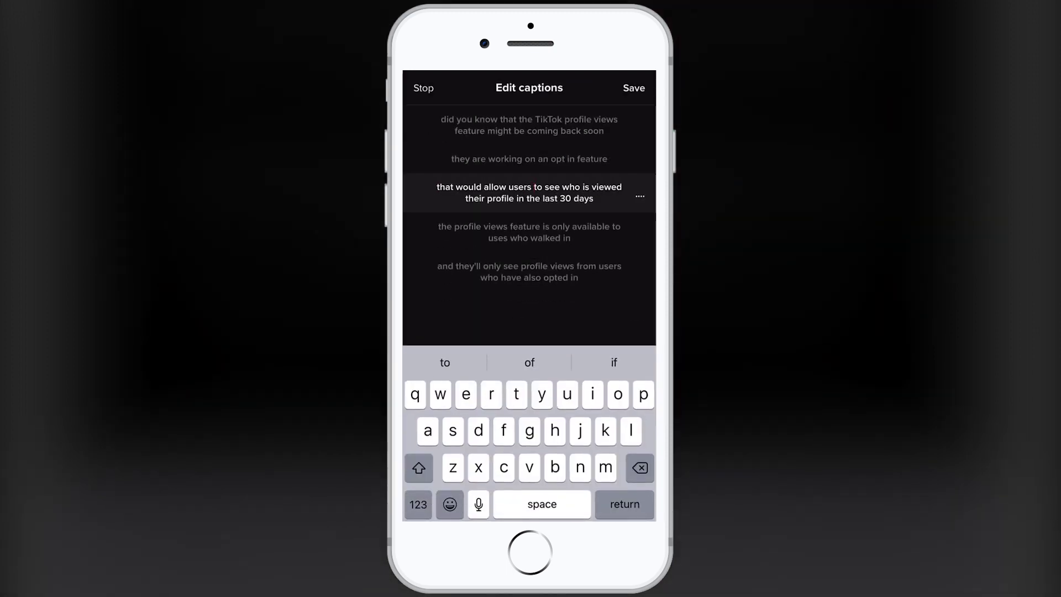
Replace the misheard word 'walked' with 'opt' and save the captions.
click(570, 237)
click(504, 238)
text(r)
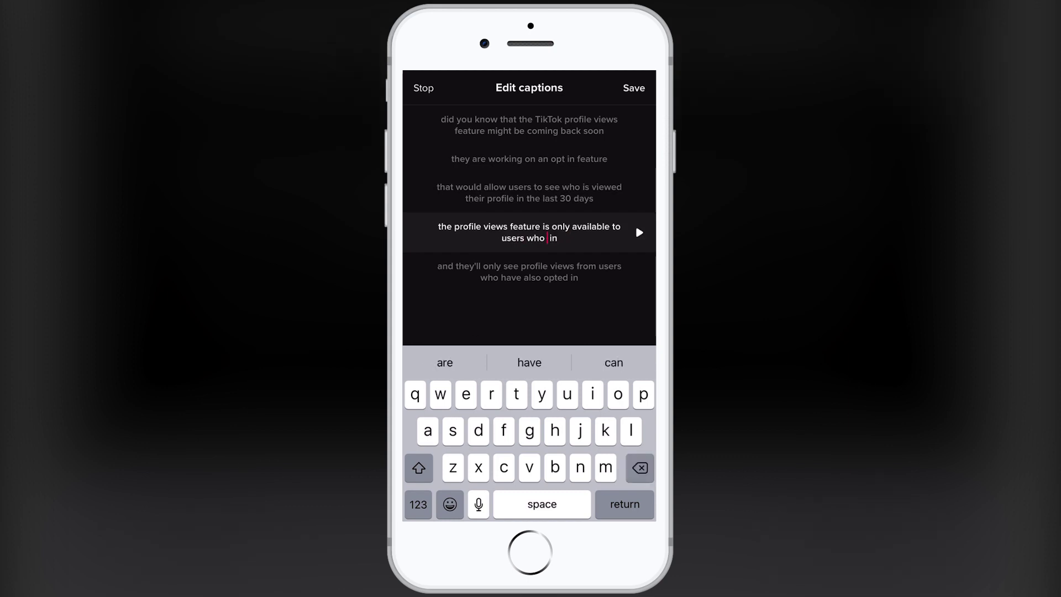
text(opt)
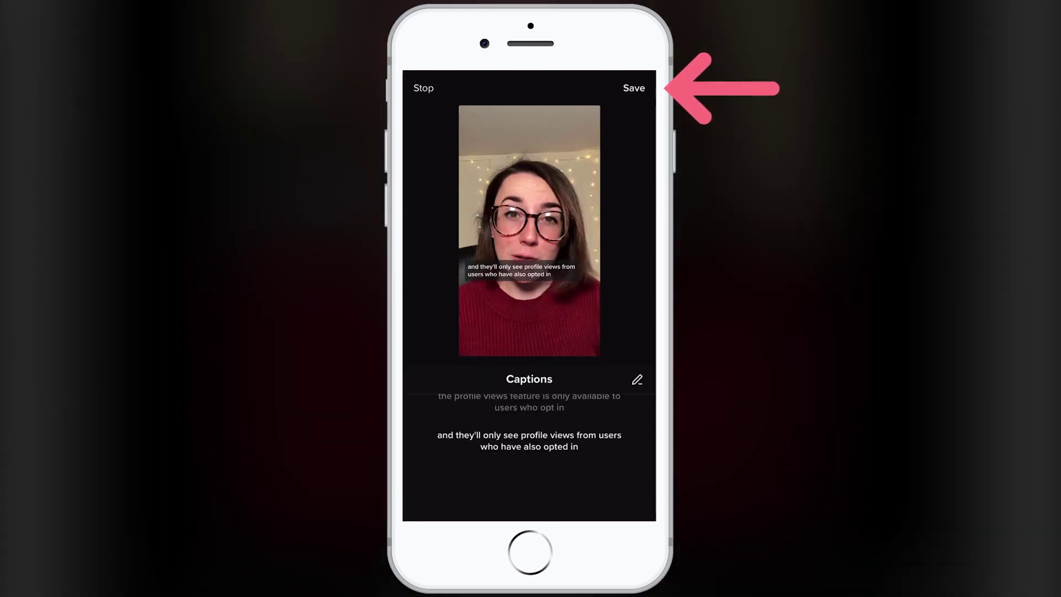
click(633, 88)
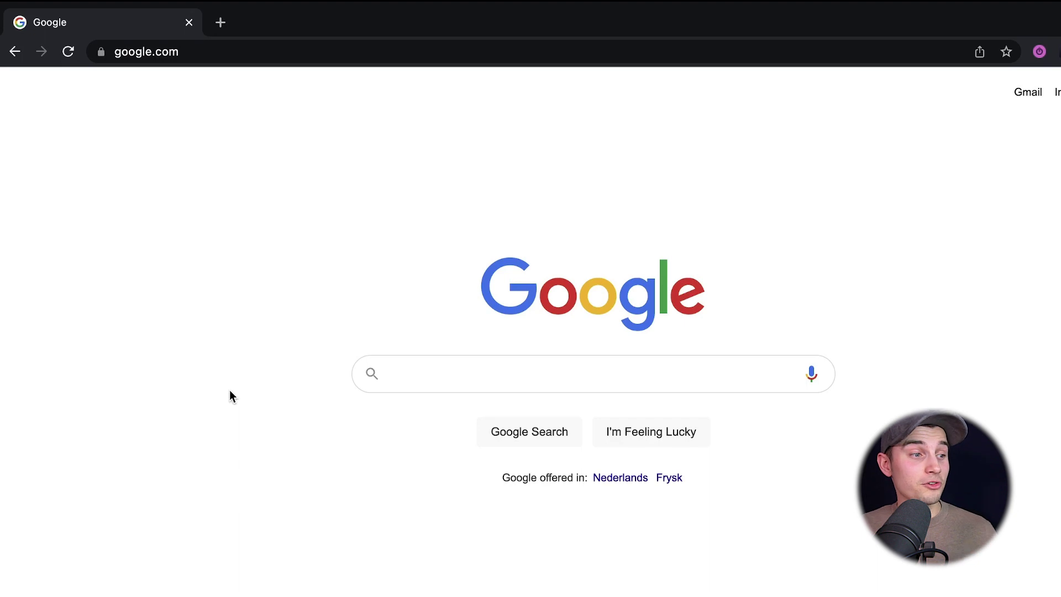
Go to edit.new in Chrome to start a new VEED project.
click(218, 47)
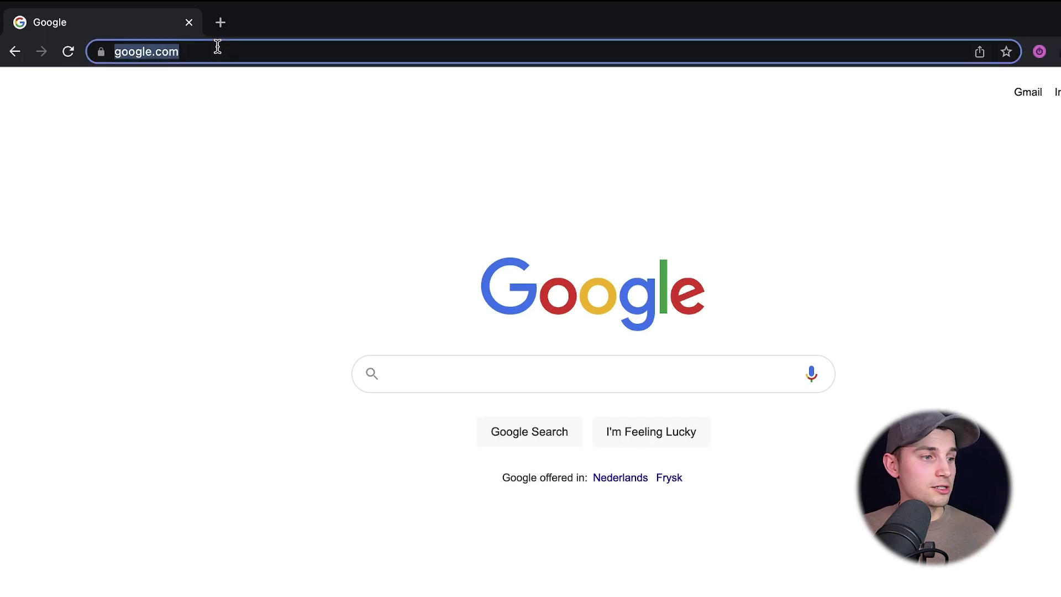
text(edit.new)
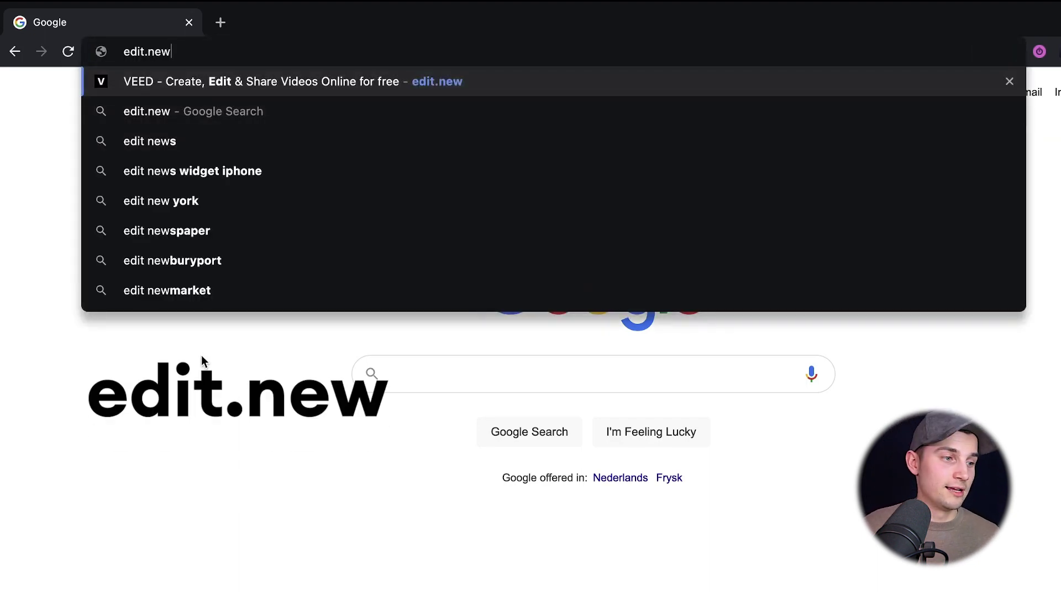
key(Return)
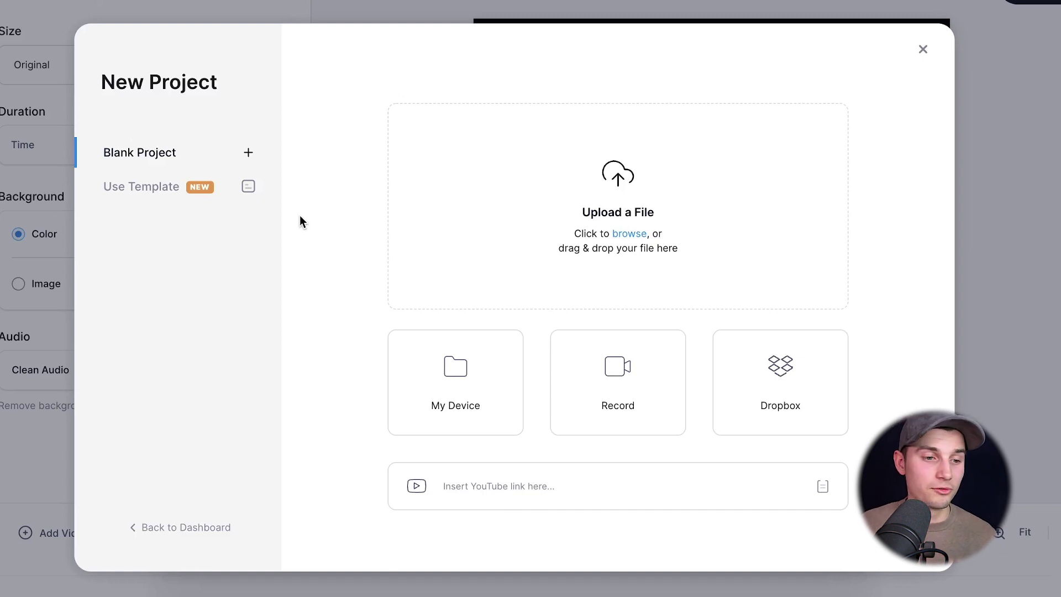
Upload TimTok.mov from the Clips folder into the new project.
click(458, 208)
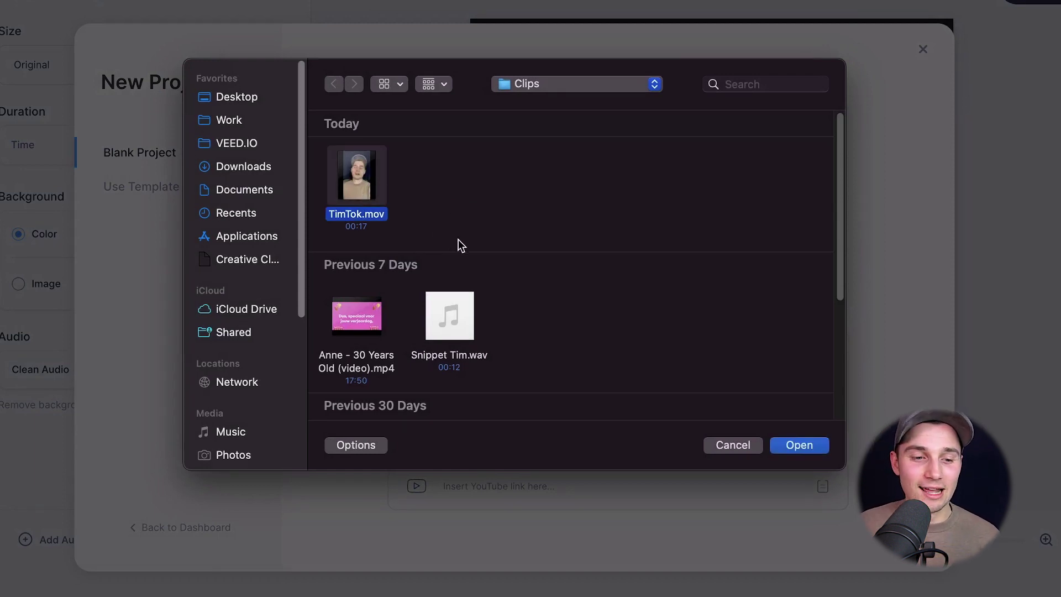
click(796, 446)
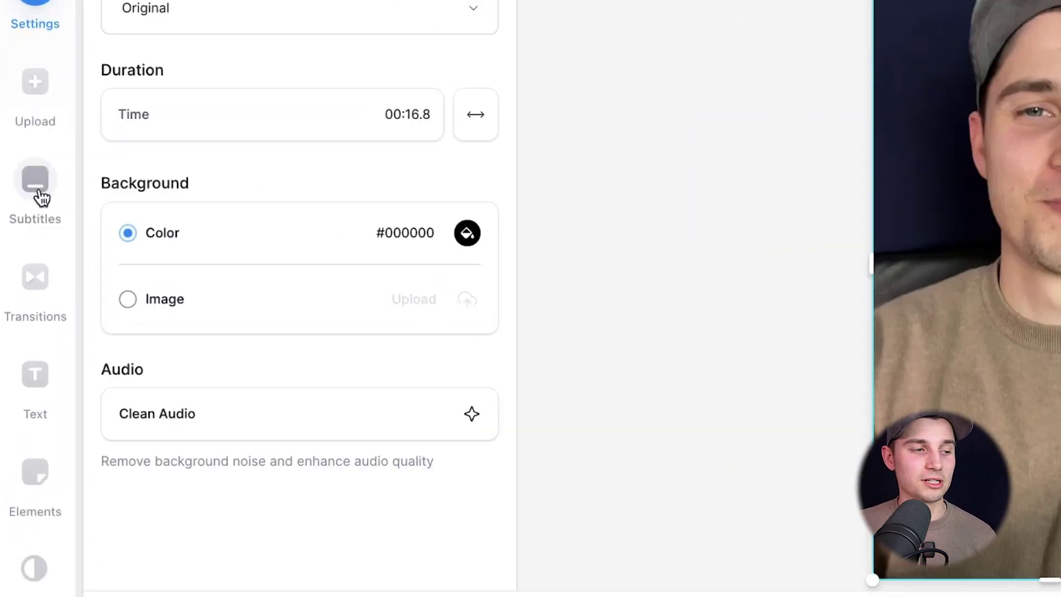
Run Auto Subtitle on the clip with English as the detection language.
click(39, 192)
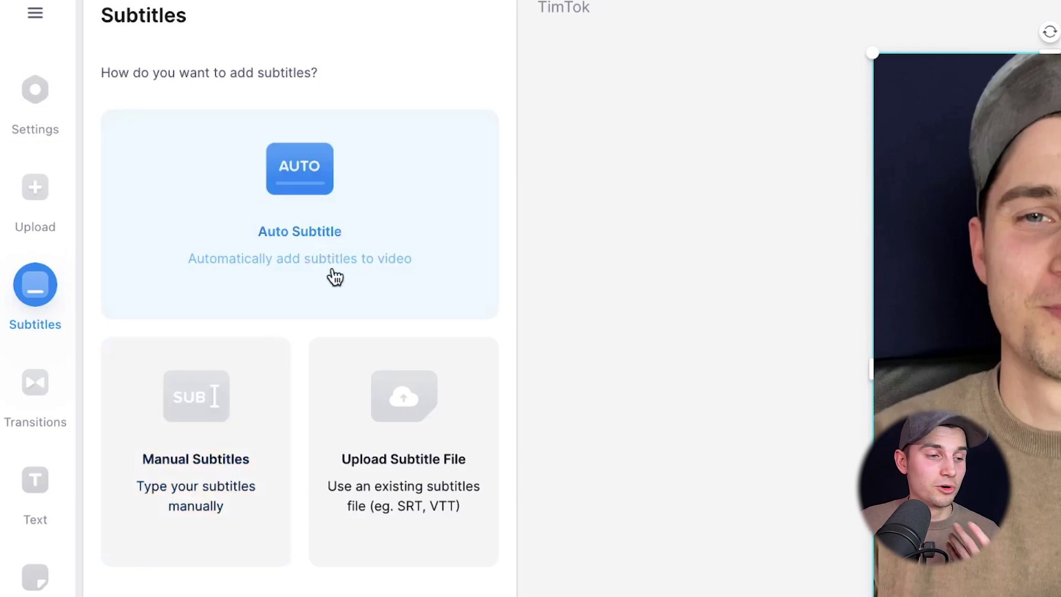
click(335, 275)
click(348, 137)
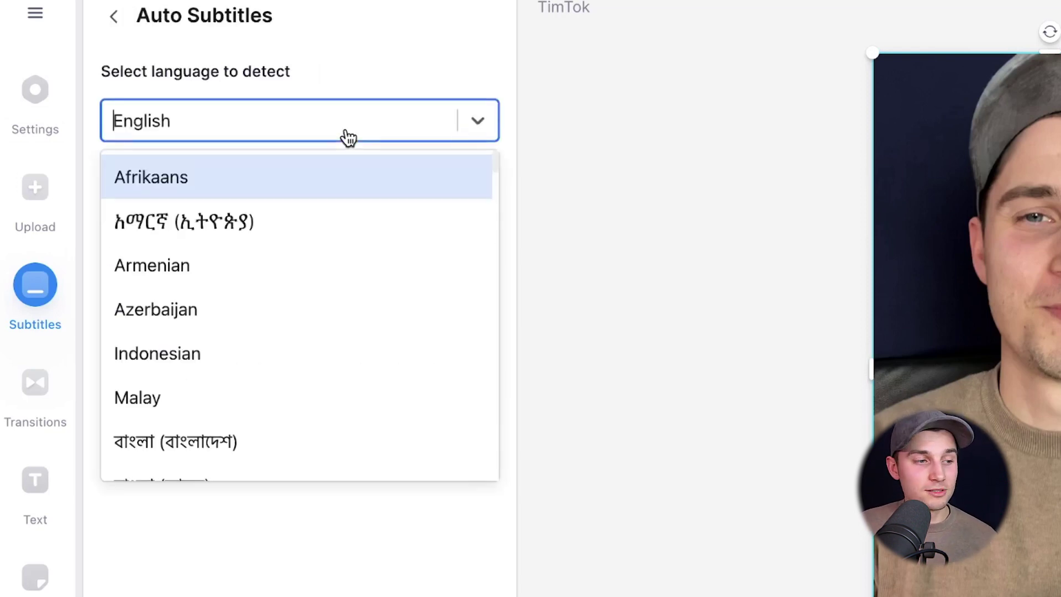
scroll(322, 246, down, 10)
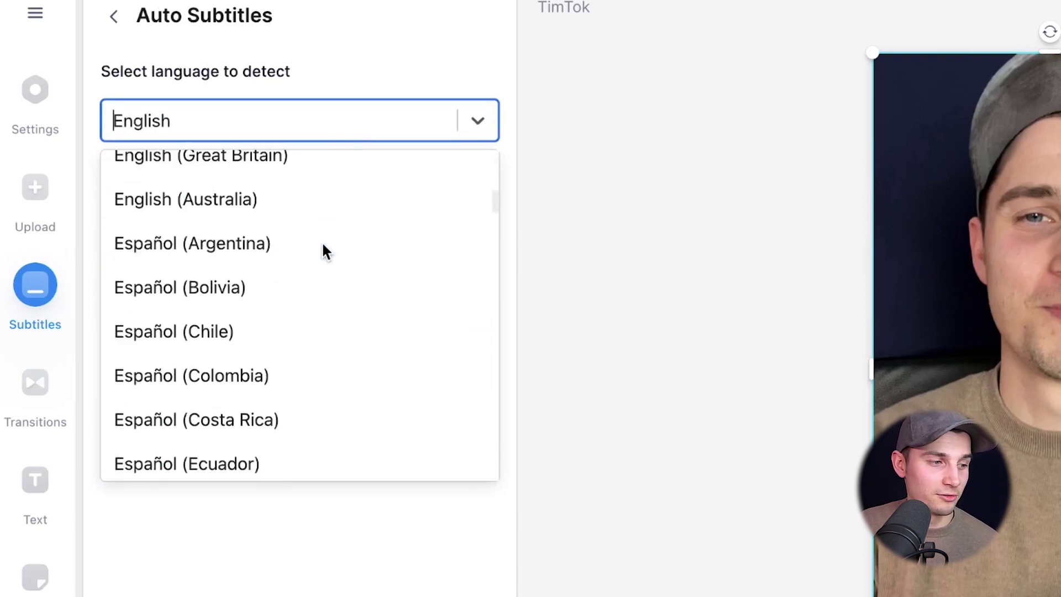
scroll(323, 245, up, 7)
scroll(322, 245, up, 5)
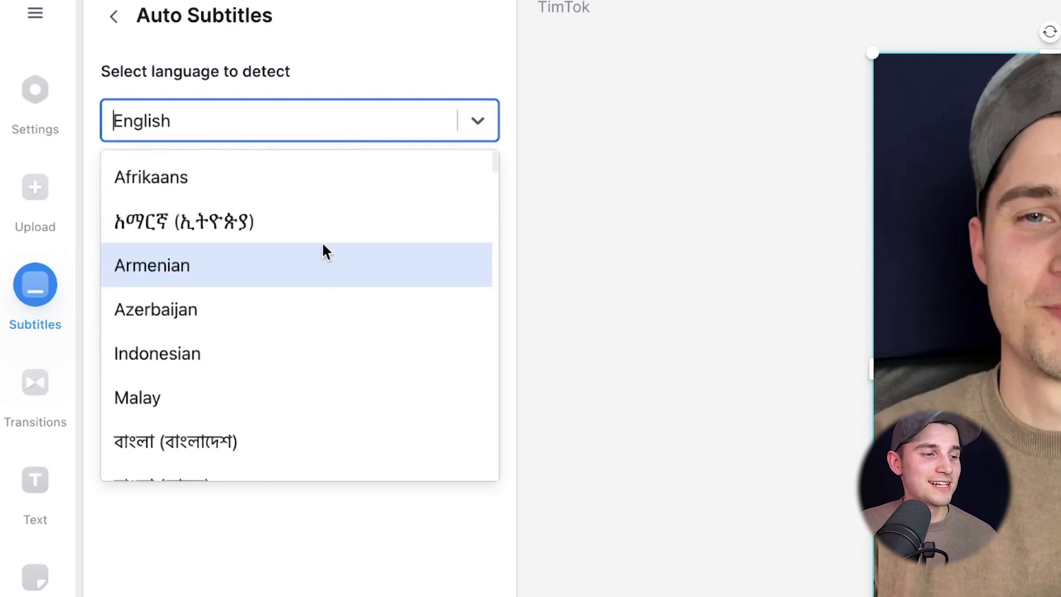
click(348, 125)
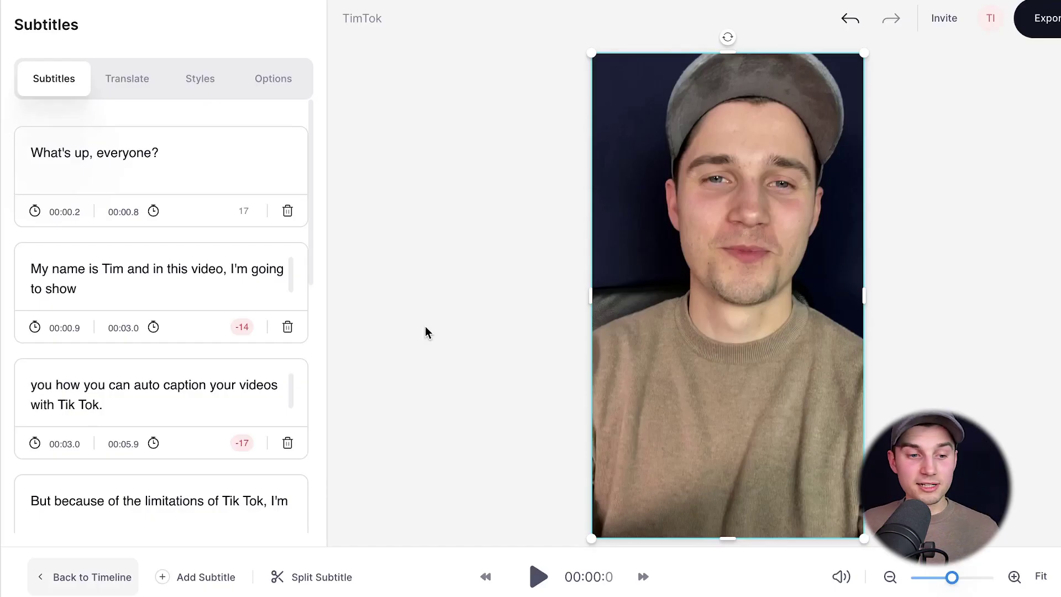
Paste 'I'm' before 'also' in the fourth subtitle and shift the auto-caption subtitle later.
key(space)
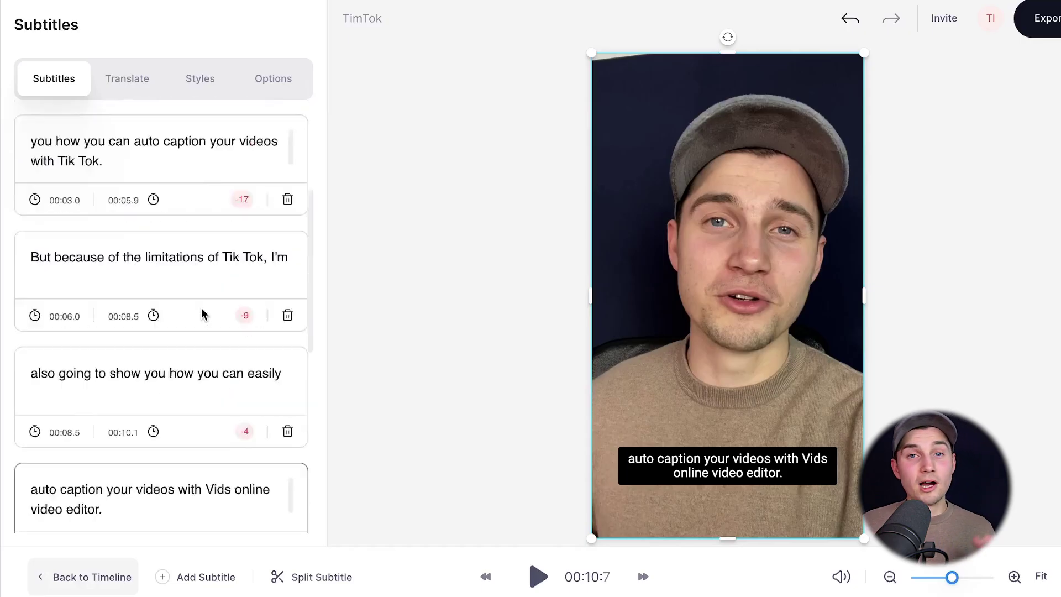
scroll(201, 307, up, 5)
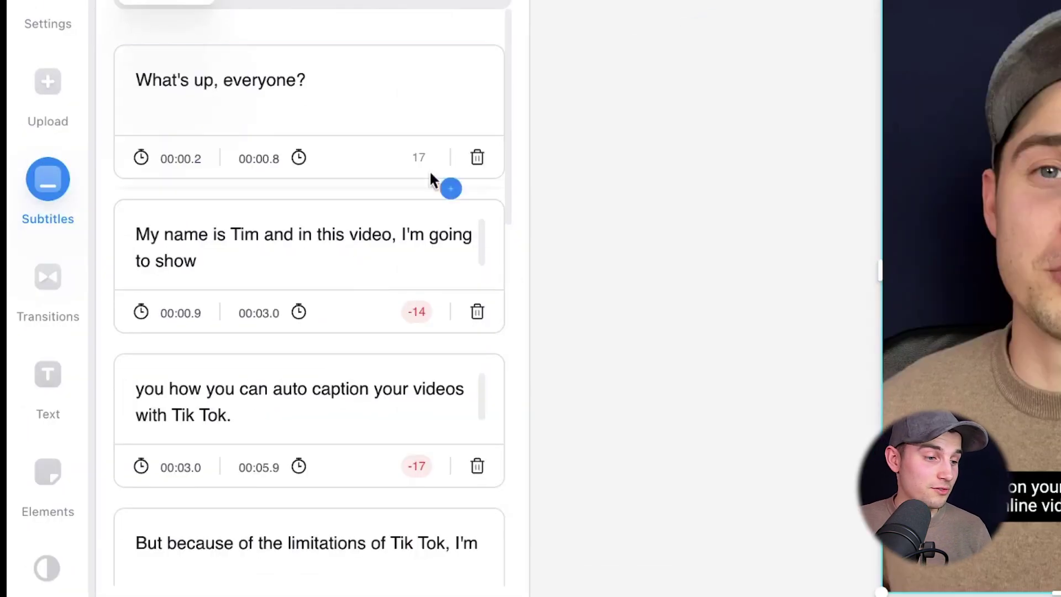
scroll(373, 147, down, 5)
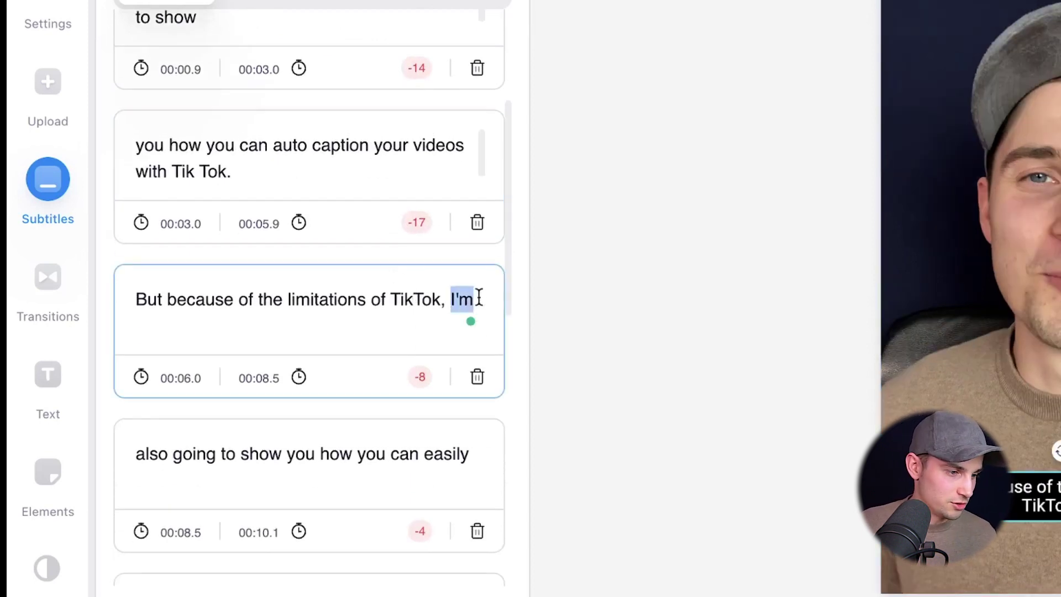
click(136, 454)
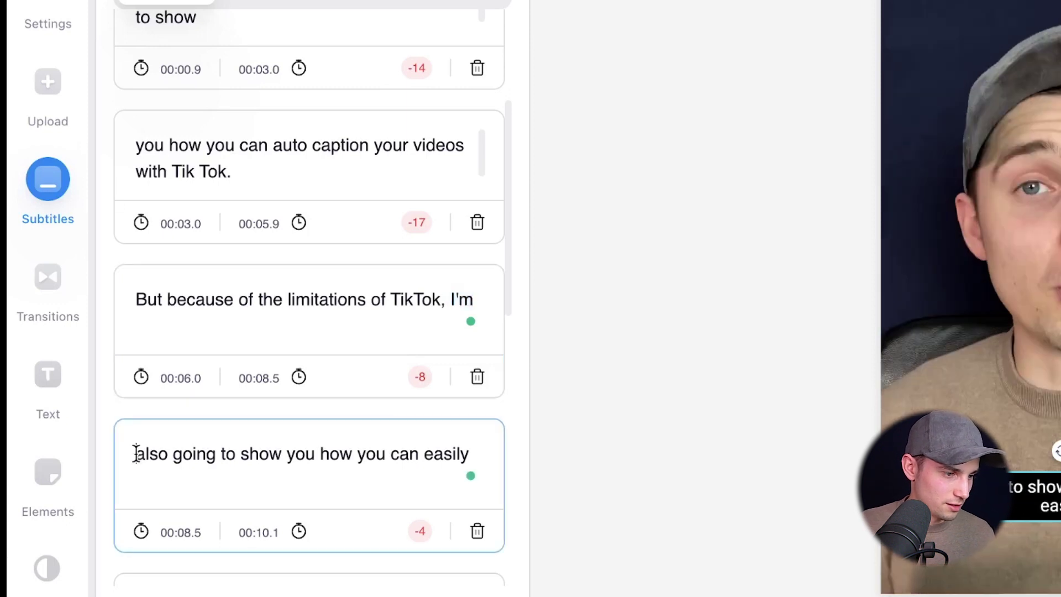
text(I'm)
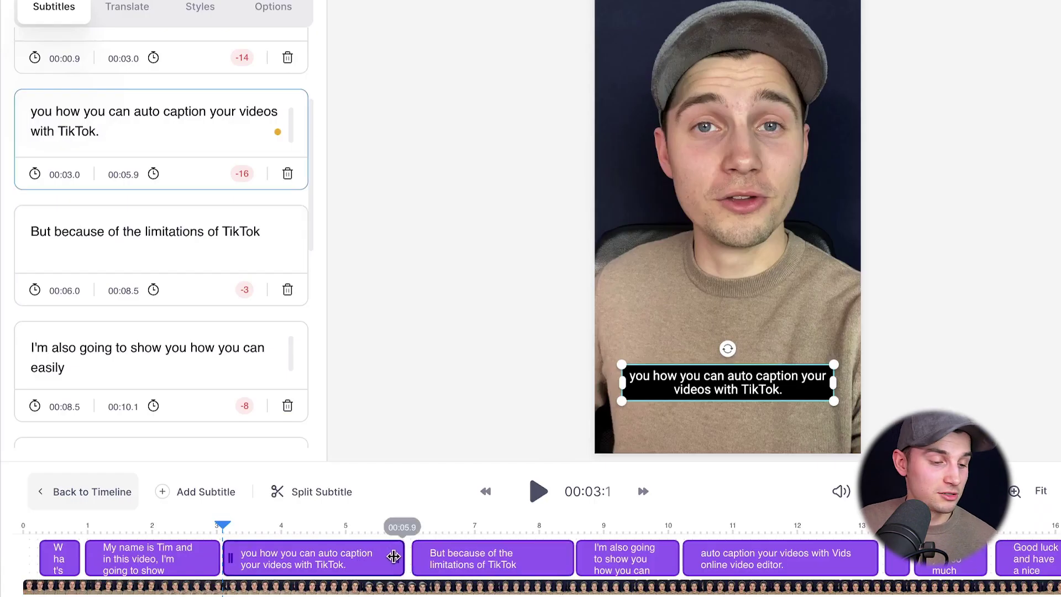
drag(403, 556, 319, 556)
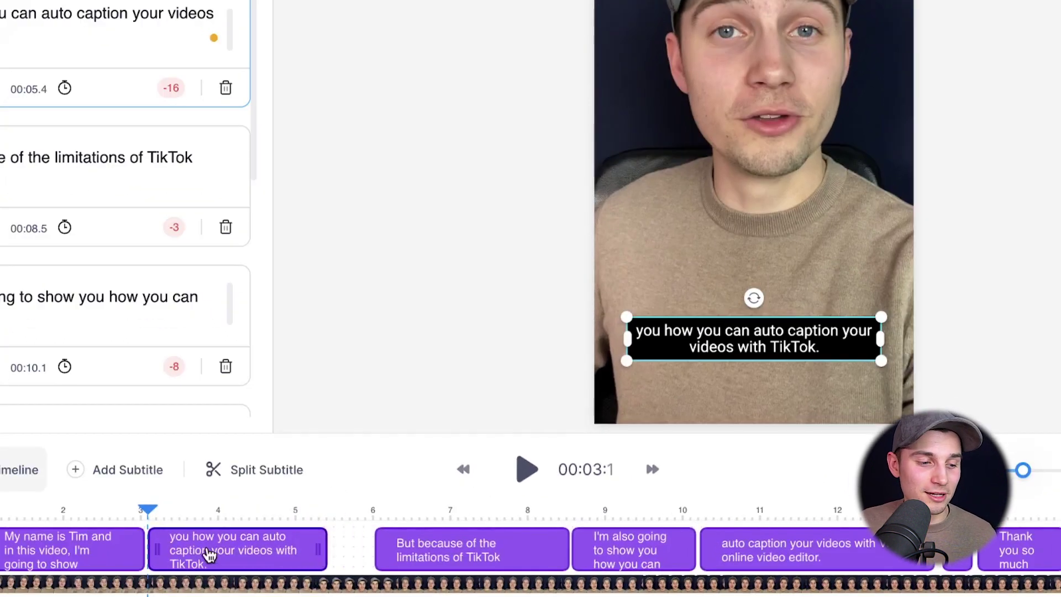
drag(206, 548, 249, 555)
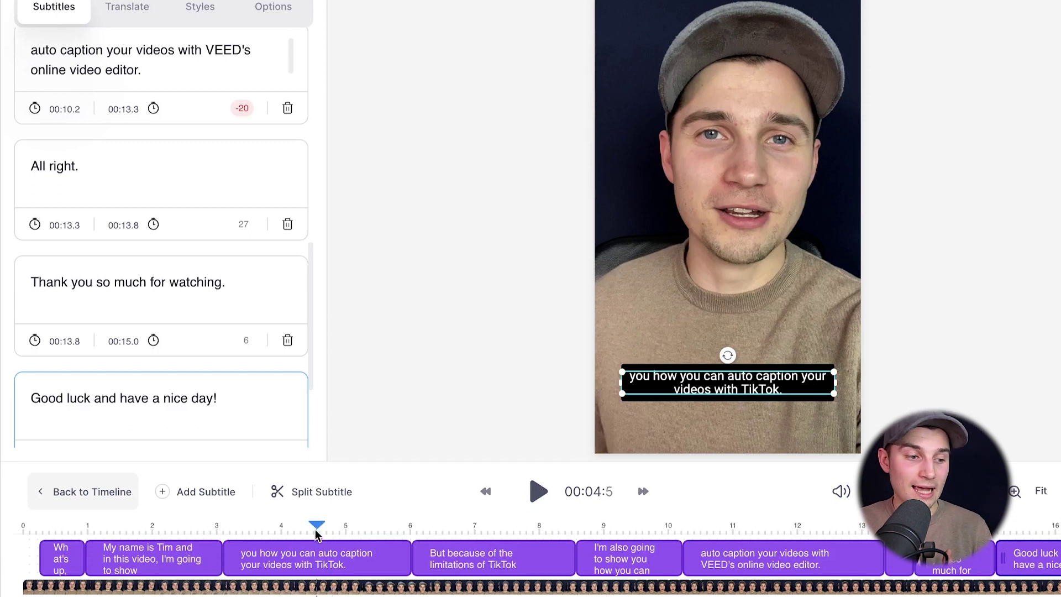
drag(315, 532, 497, 528)
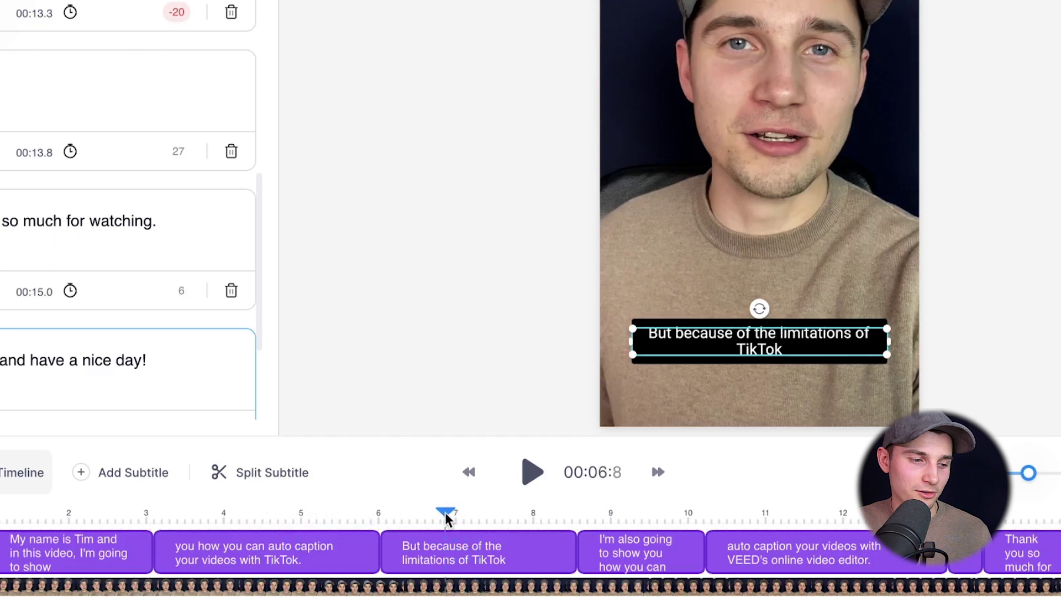
click(125, 487)
key(ctrl+z)
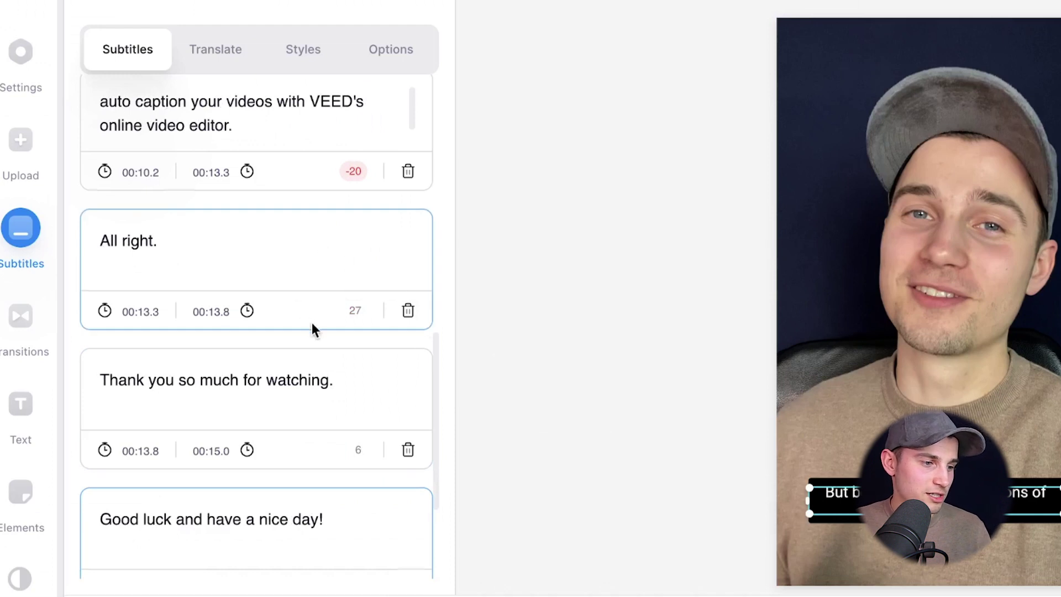
scroll(311, 330, down, 2)
scroll(312, 328, down, 1)
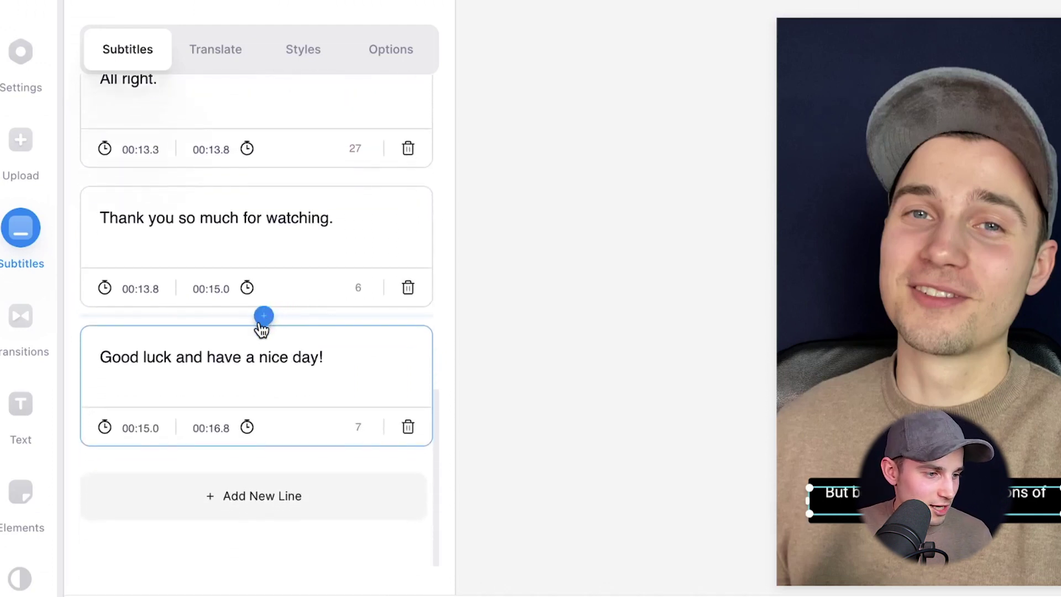
click(241, 317)
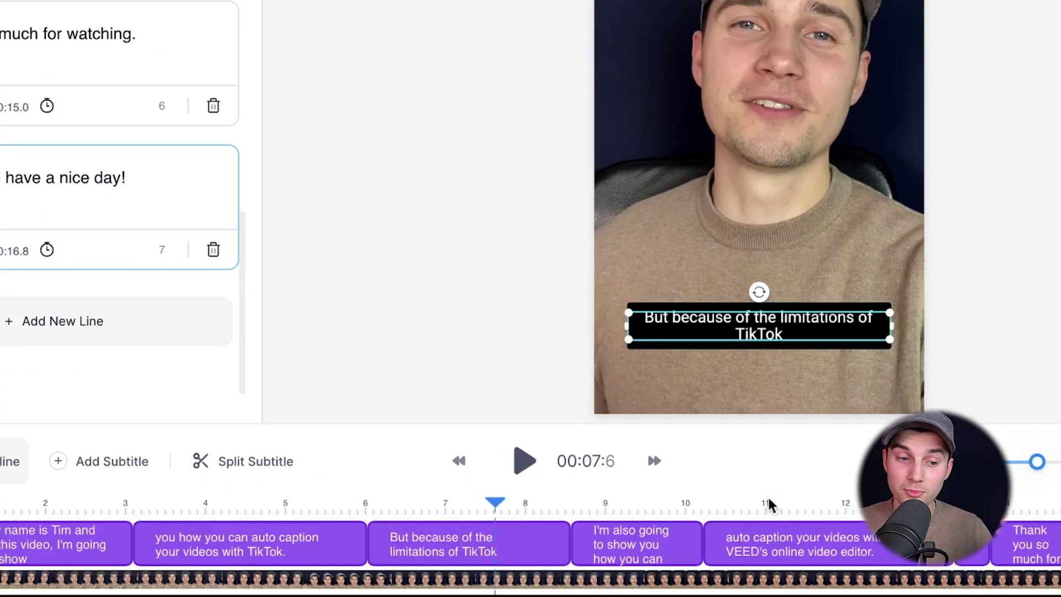
click(734, 523)
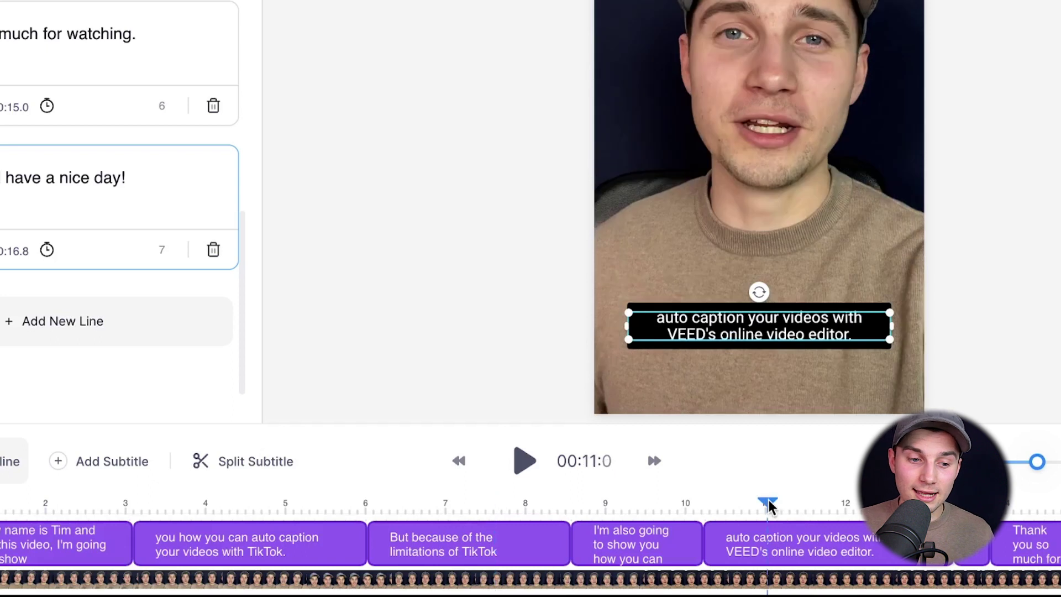
drag(768, 500, 811, 516)
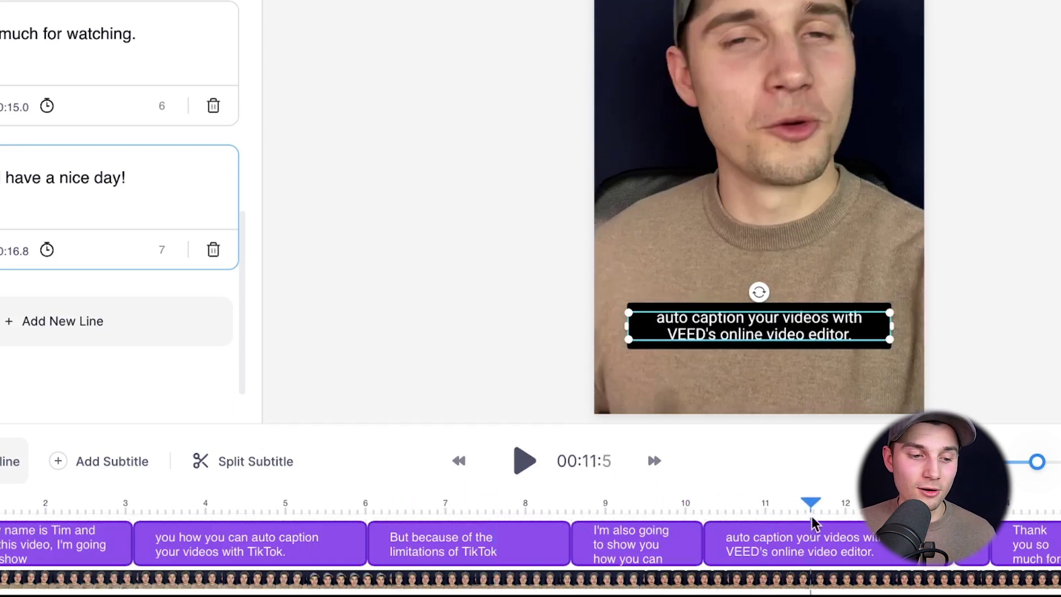
click(255, 462)
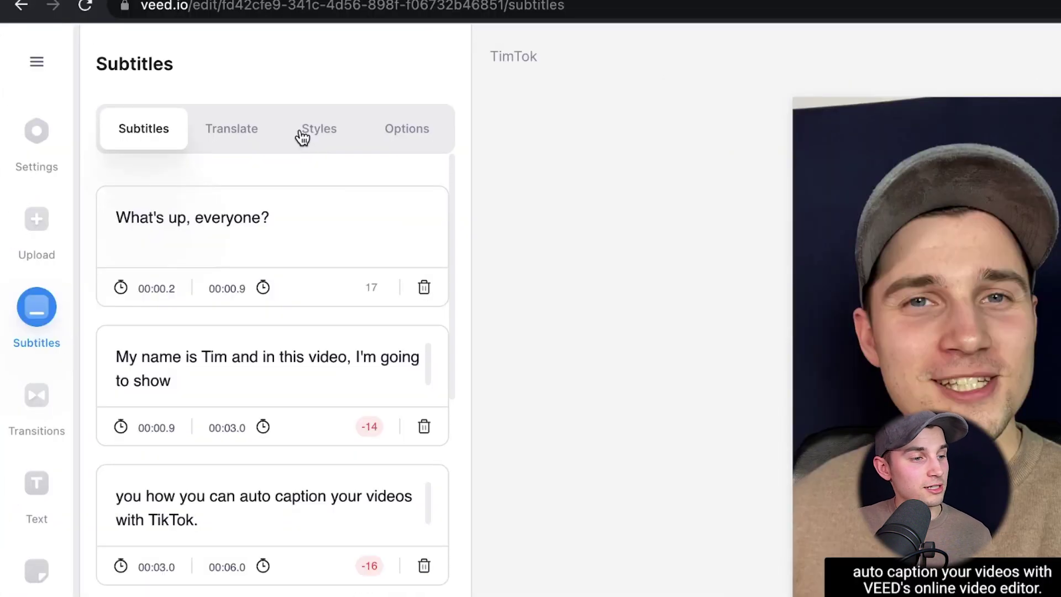
Set the subtitle font to Archivo at 52px and open the text and block colour pickers.
click(187, 84)
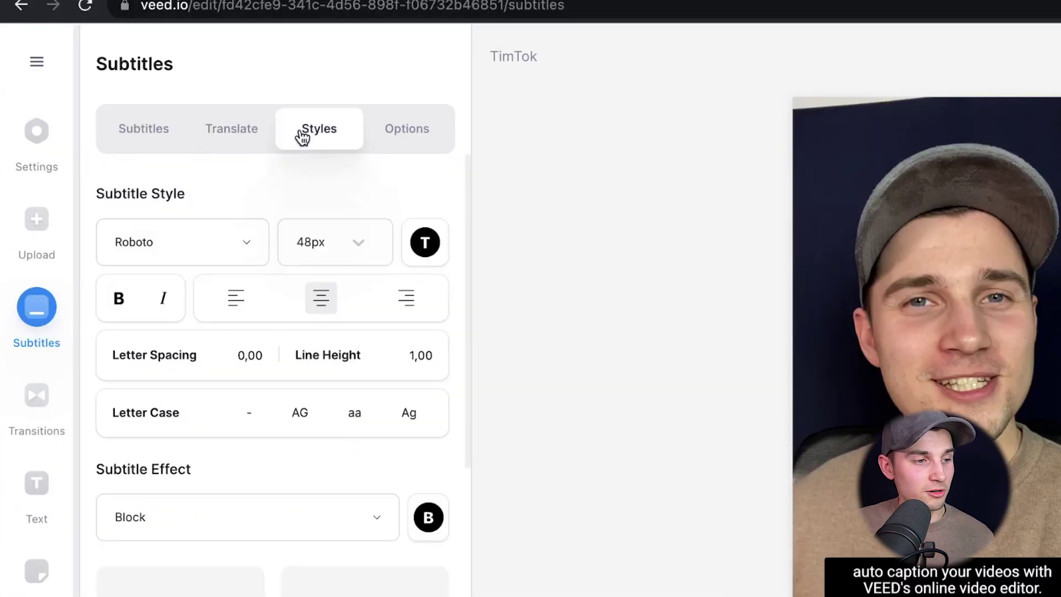
click(231, 221)
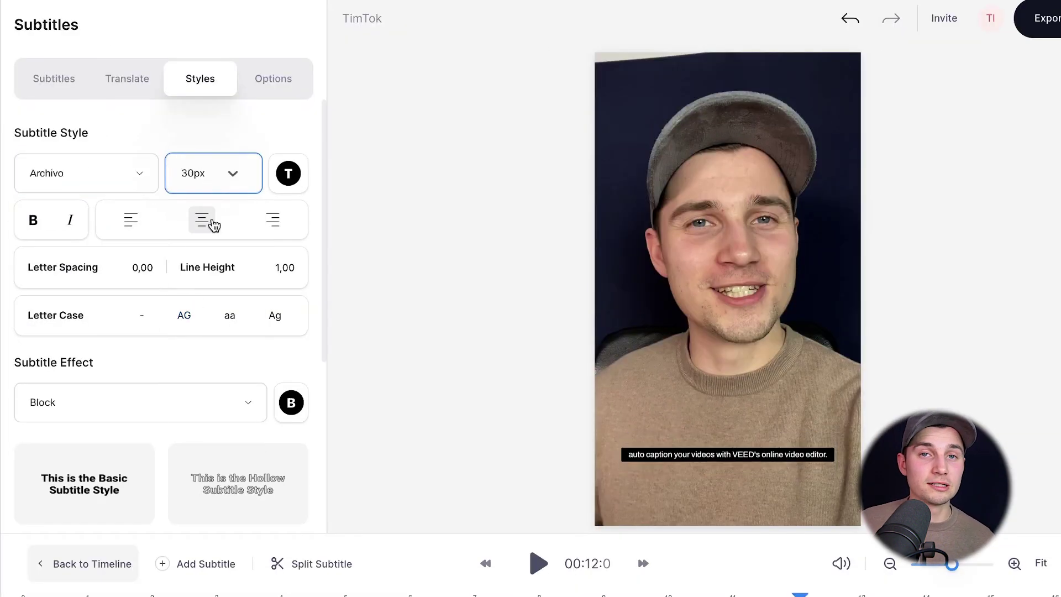
key(Up)
key(Up)
key(Up)
key(Up)
key(Up)
key(Up)
key(Up)
key(Up)
key(Up)
key(Up)
key(Up)
key(Up)
key(Up)
key(Up)
key(Up)
key(Up)
key(Up)
key(Up)
key(Up)
key(Up)
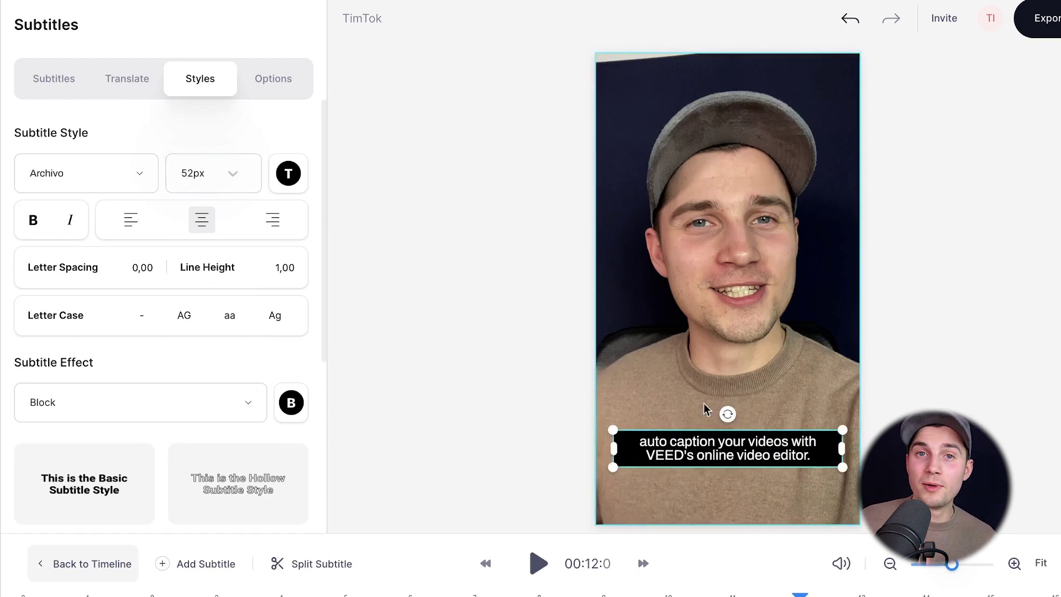
click(288, 172)
click(291, 402)
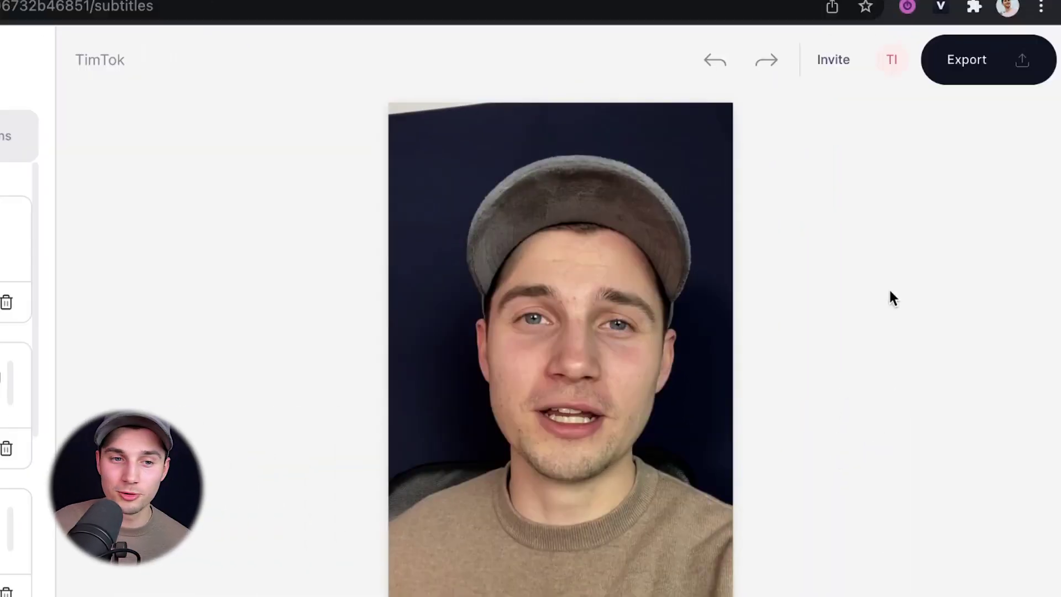
Export the video with the HD preset and subtitles burned in.
click(944, 83)
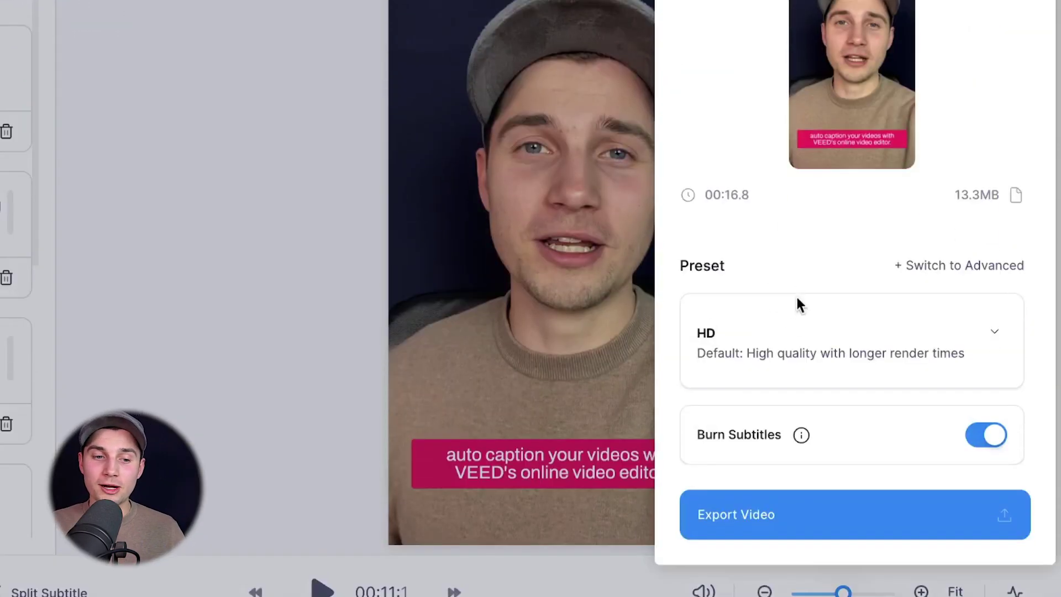
click(796, 480)
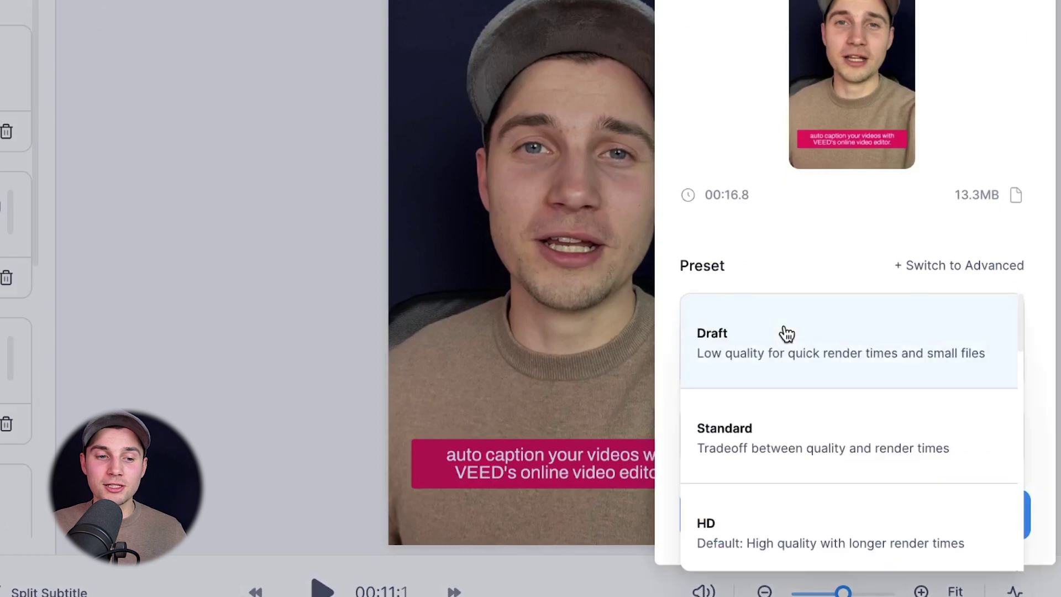
scroll(800, 463, down, 3)
scroll(800, 462, up, 2)
click(801, 463)
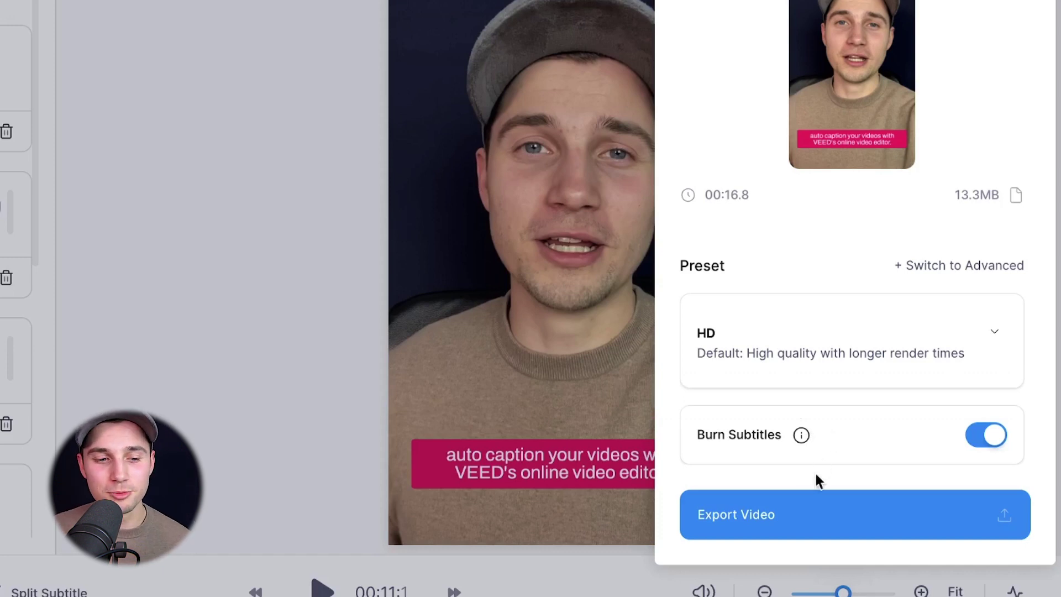
click(798, 515)
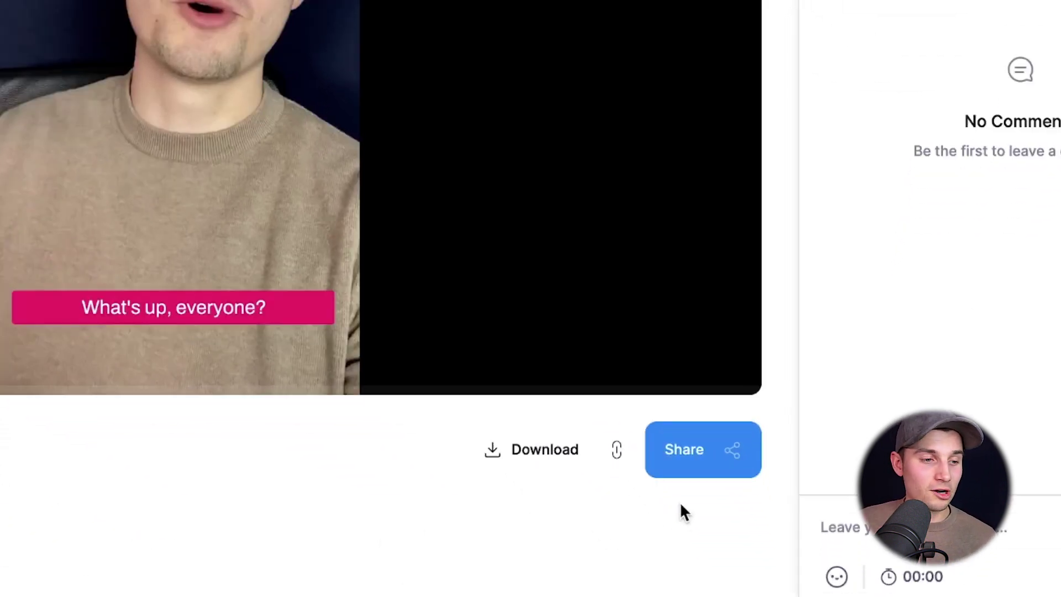
Download the finished video as an MP4 from the share options.
click(724, 563)
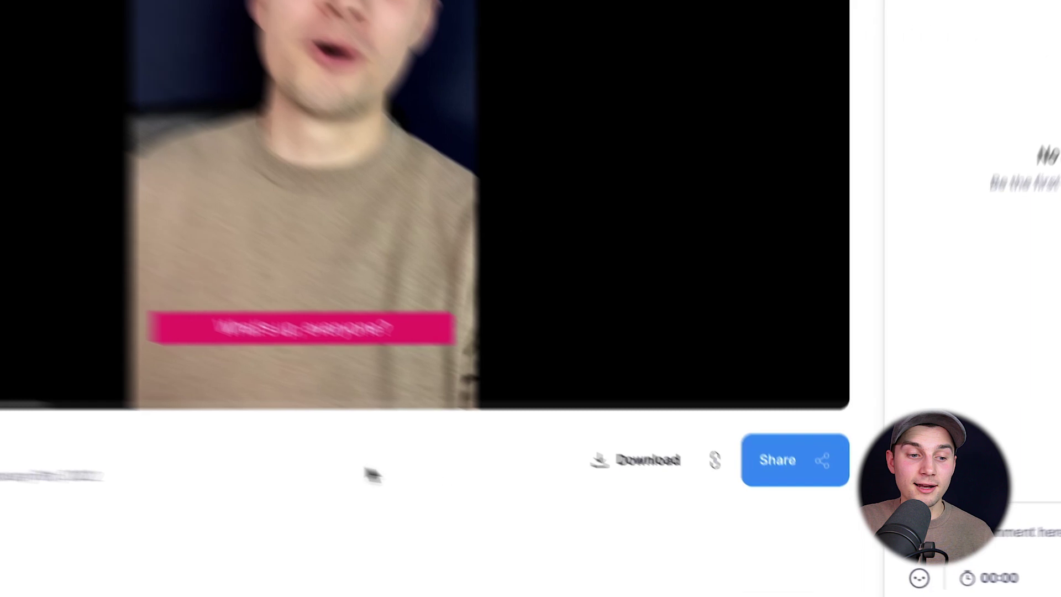
click(606, 454)
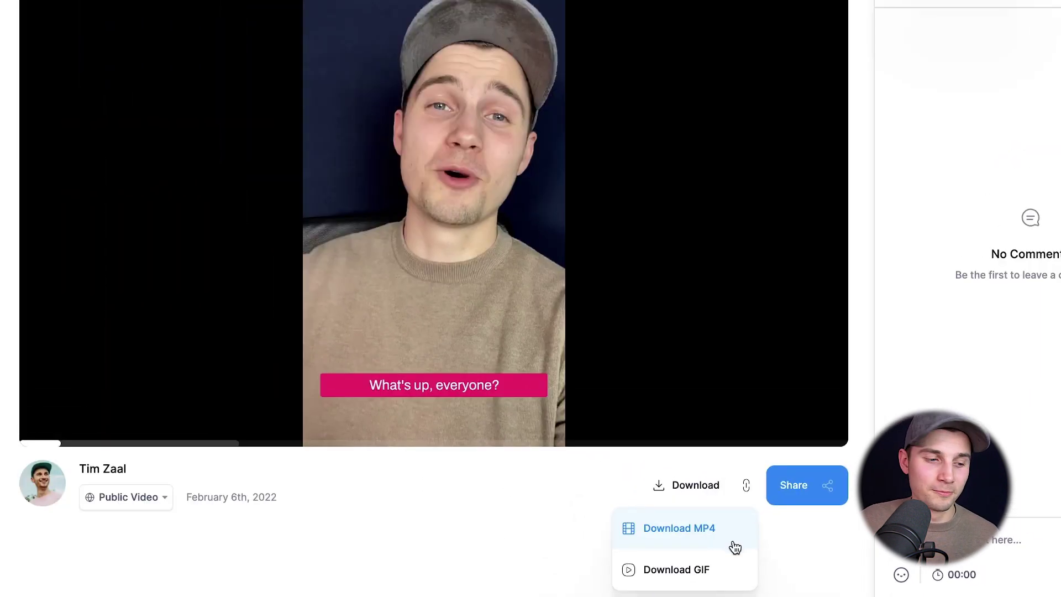
click(663, 514)
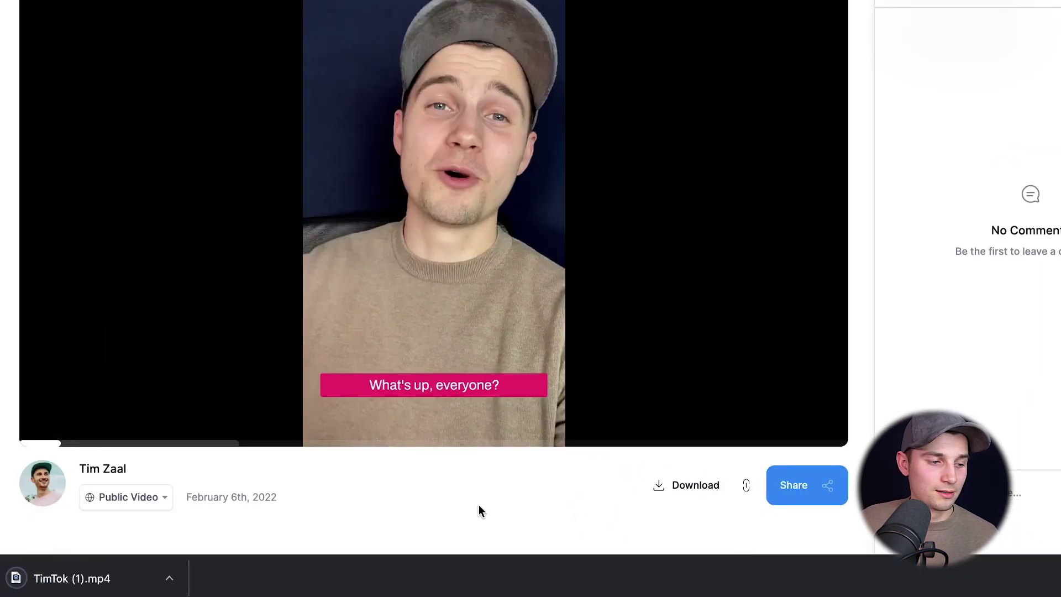